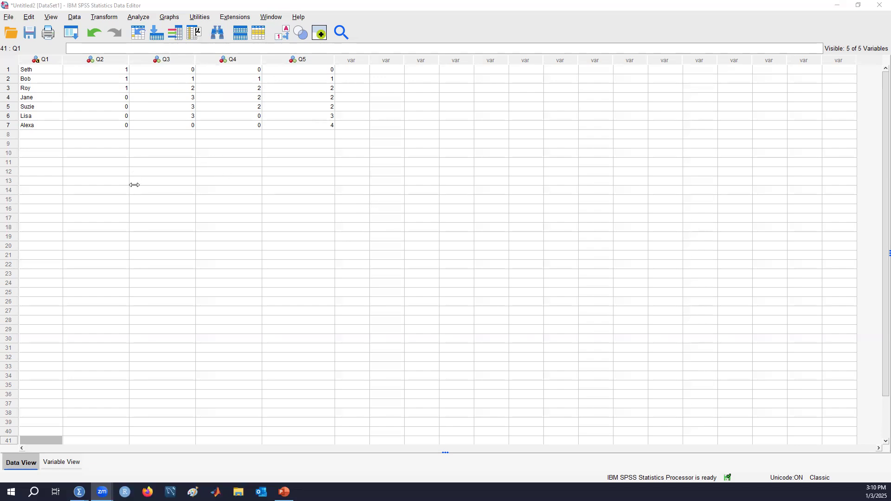
Browse the File menu without choosing anything, then select an empty cell below the names
{"action": "left_click", "coordinate": [10, 16]}
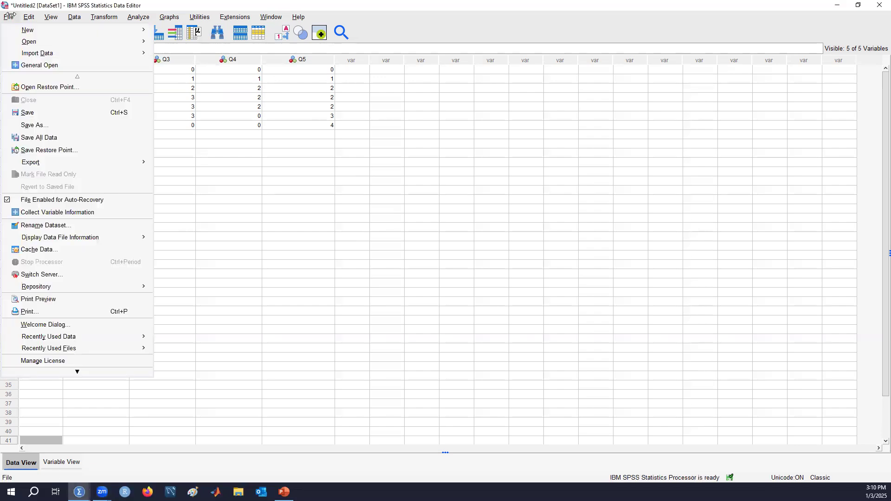
{"action": "mouse_move", "coordinate": [26, 52]}
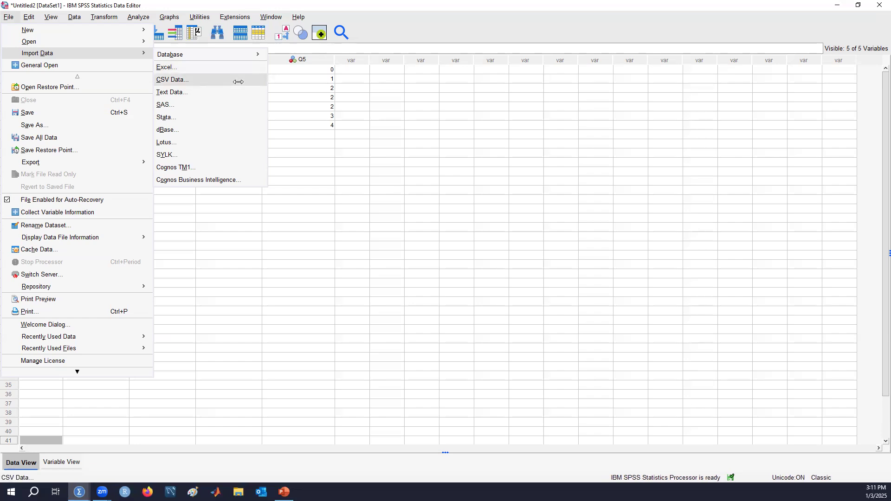
{"action": "left_click", "coordinate": [500, 164]}
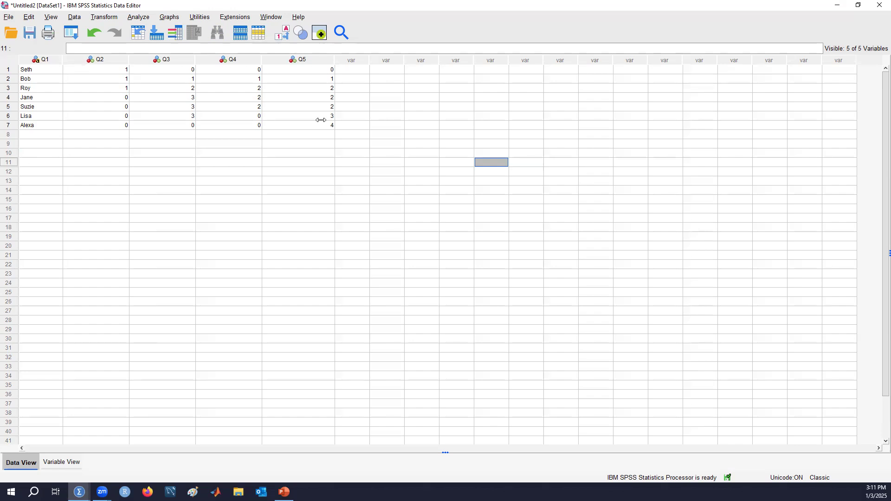
{"action": "left_click", "coordinate": [52, 206]}
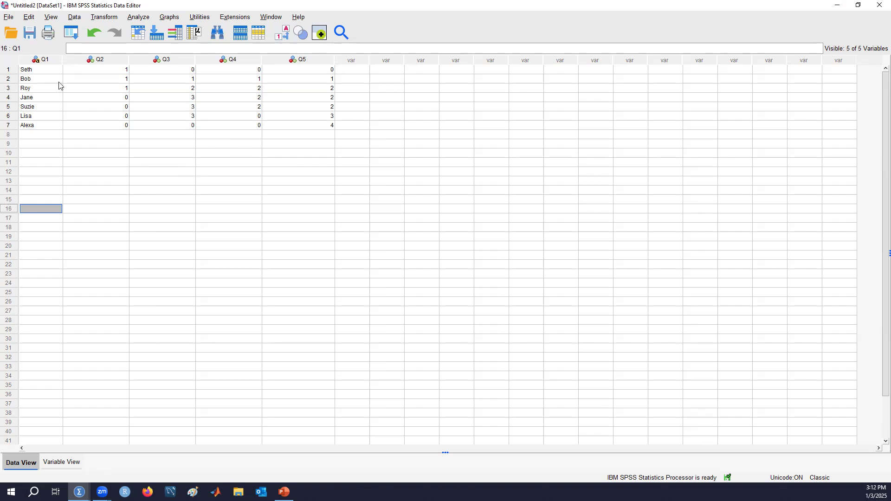
Toggle Value Labels on and off several times to compare labels with numeric codes
{"action": "mouse_move", "coordinate": [52, 62]}
{"action": "mouse_move", "coordinate": [109, 61]}
{"action": "mouse_move", "coordinate": [243, 62]}
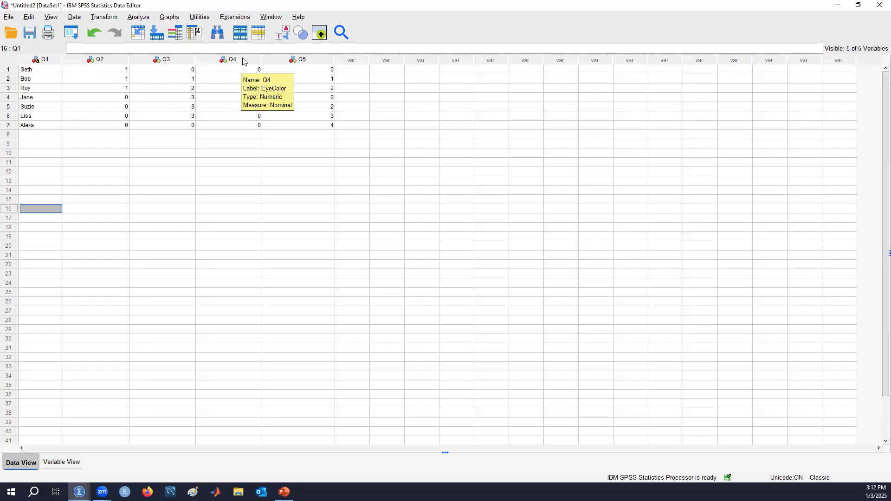
{"action": "mouse_move", "coordinate": [323, 63]}
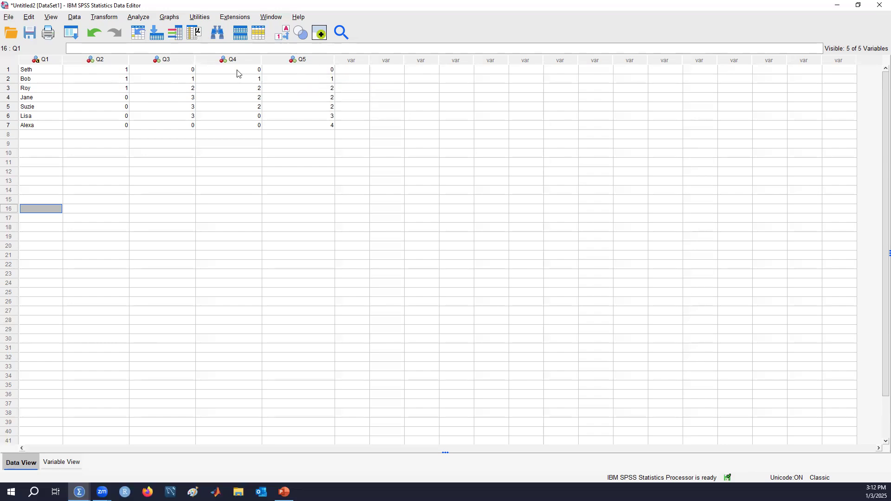
{"action": "mouse_move", "coordinate": [155, 67]}
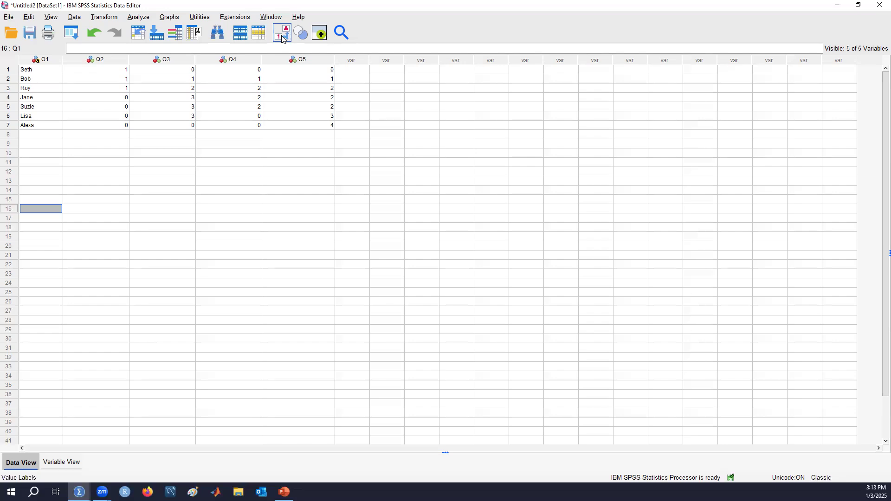
{"action": "left_click", "coordinate": [282, 37]}
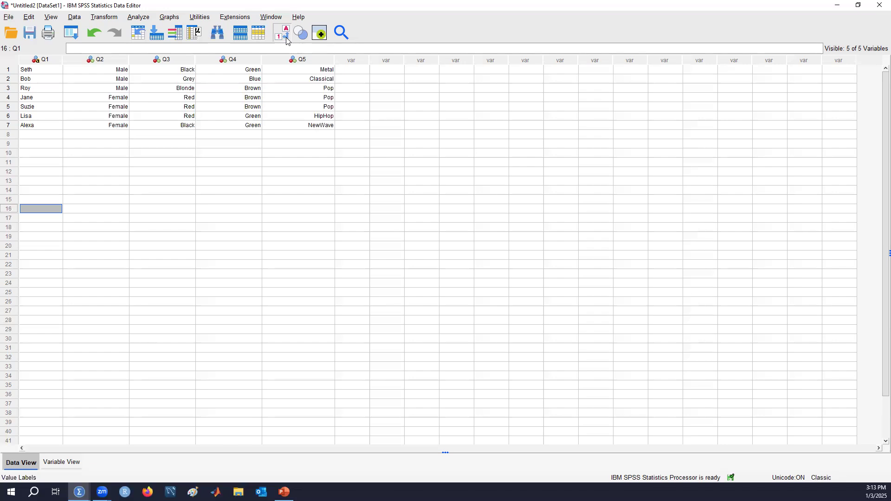
{"action": "left_click", "coordinate": [286, 35]}
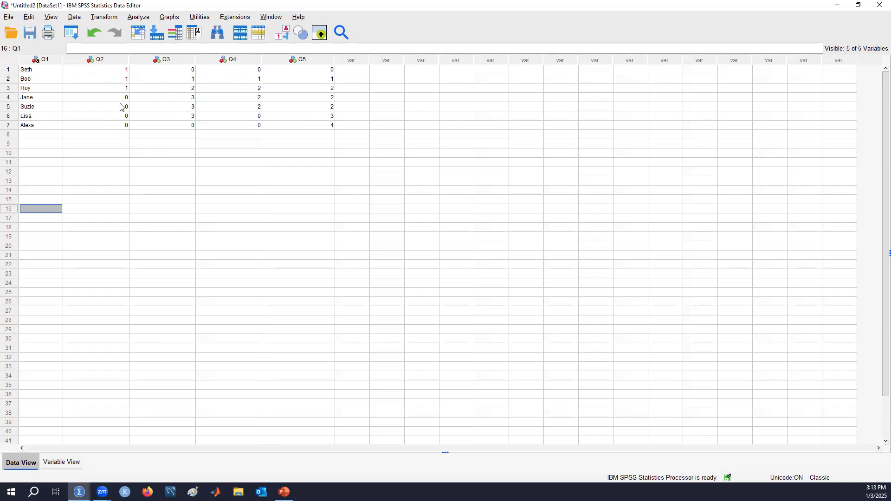
{"action": "left_click", "coordinate": [283, 35]}
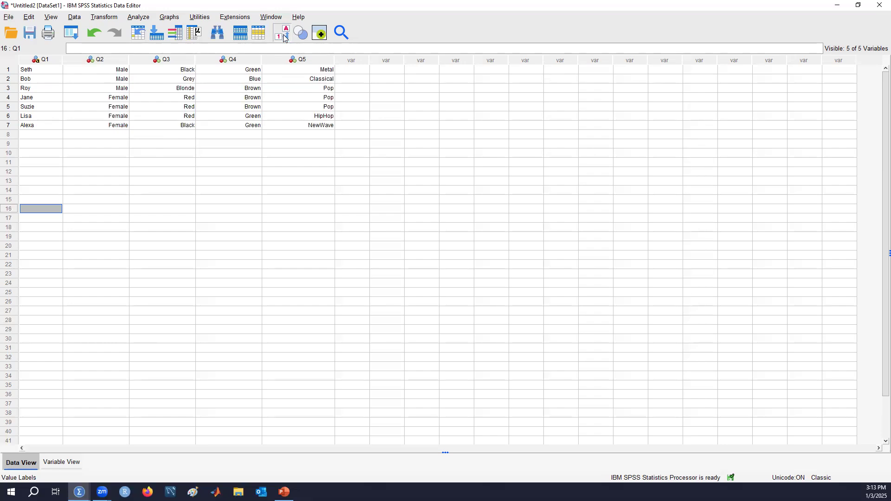
{"action": "left_click", "coordinate": [284, 36]}
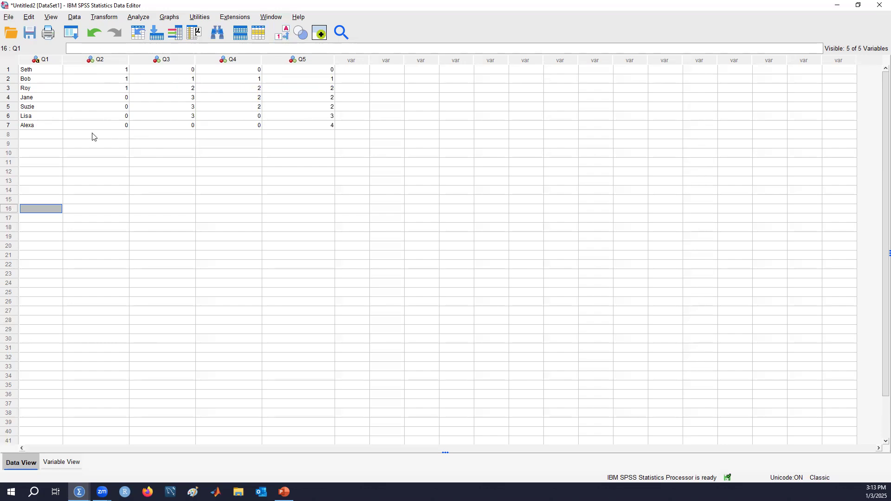
{"action": "left_click", "coordinate": [284, 33]}
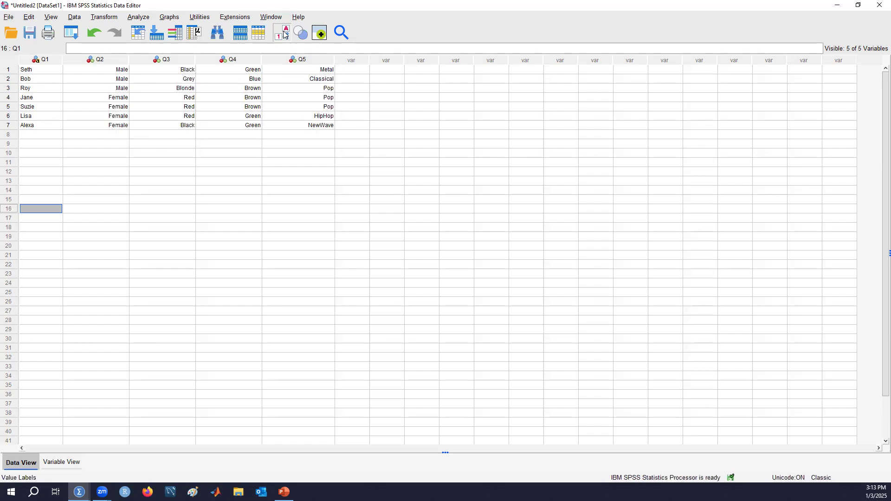
{"action": "left_click", "coordinate": [284, 34]}
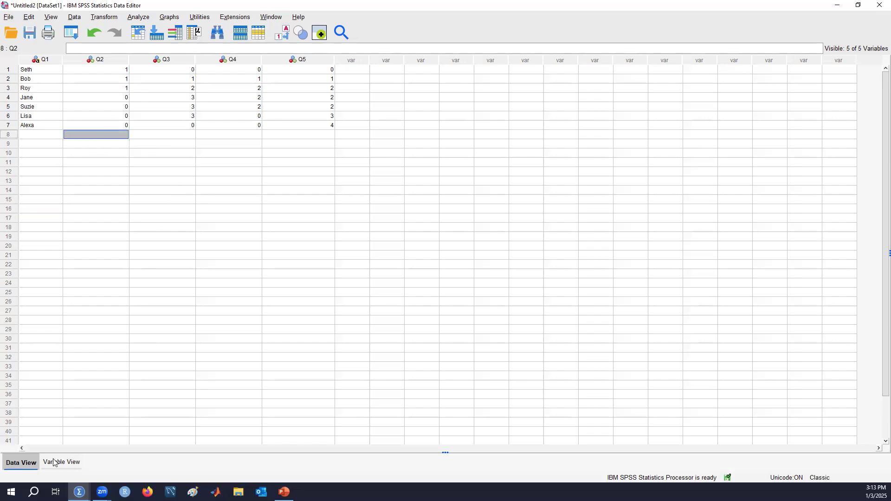
Enter a trial eighth case named Max in Q1 and step along row 8's cells
{"action": "left_click", "coordinate": [44, 135]}
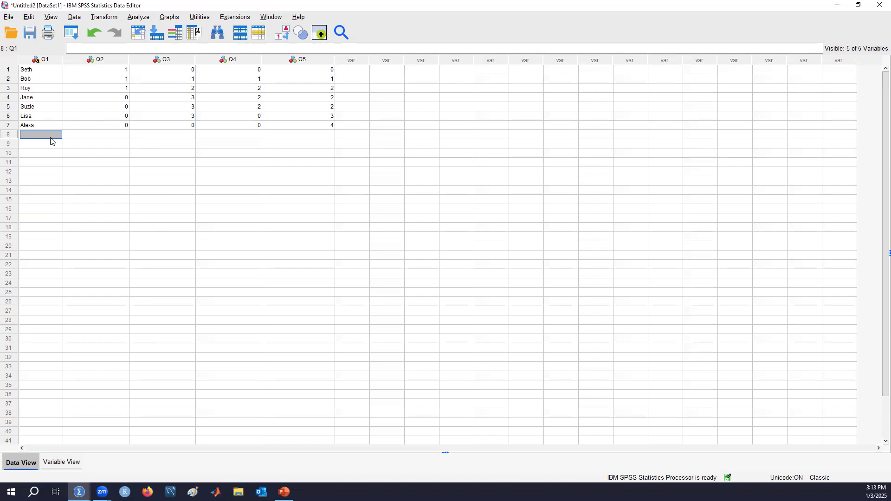
{"action": "type", "text": "Max"}
{"action": "key", "text": "Return"}
{"action": "key", "text": "Up"}
{"action": "key", "text": "Right"}
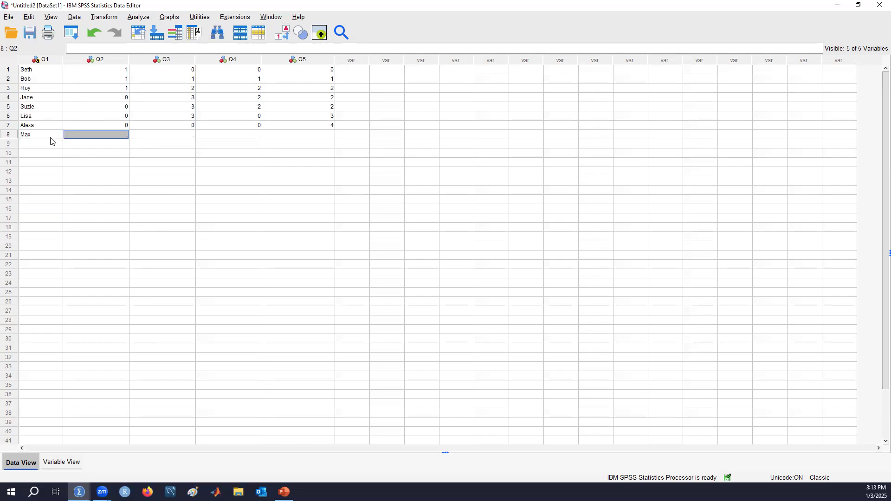
{"action": "key", "text": "Right"}
{"action": "key", "text": "Right"}
{"action": "key", "text": "Right"}
{"action": "key", "text": "Left"}
{"action": "key", "text": "Left"}
{"action": "key", "text": "Left"}
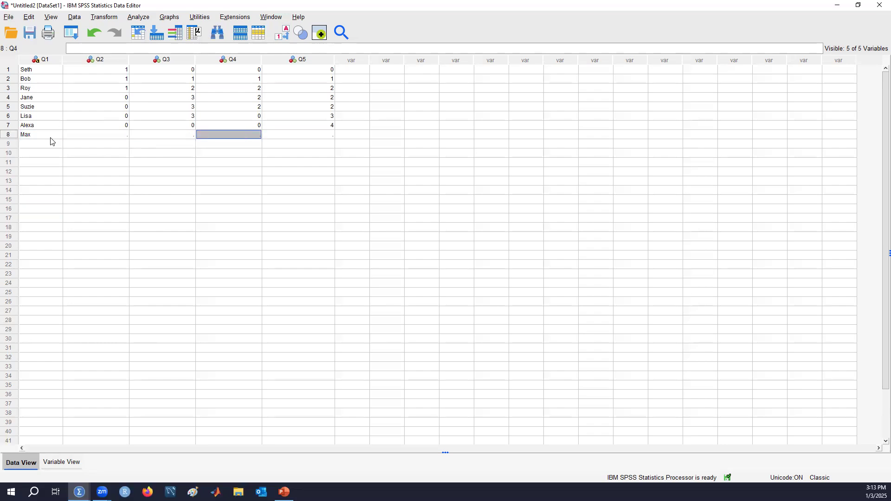
{"action": "key", "text": "Left"}
{"action": "key", "text": "Right"}
{"action": "key", "text": "Right"}
{"action": "key", "text": "Right"}
{"action": "key", "text": "Right"}
{"action": "key", "text": "Left"}
{"action": "key", "text": "Left"}
{"action": "key", "text": "Left"}
{"action": "key", "text": "Left"}
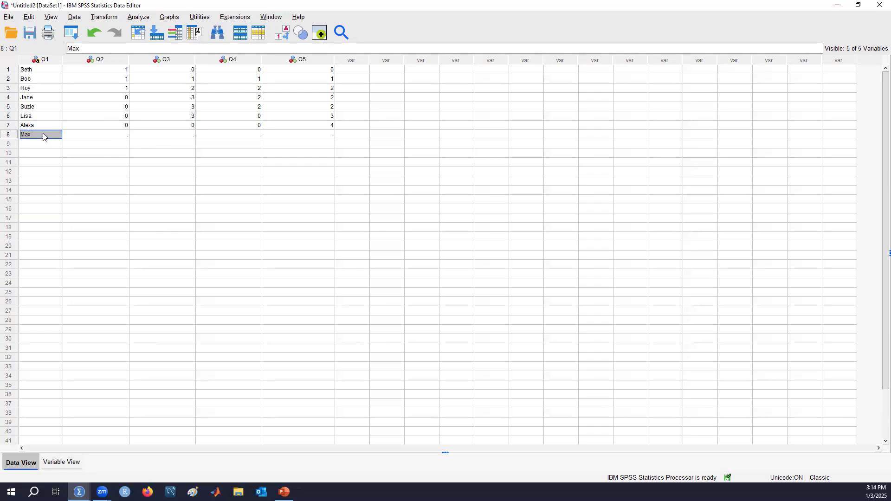
Clear Max and the leftover placeholder values from row 8, then switch to Variable View
{"action": "right_click", "coordinate": [45, 134]}
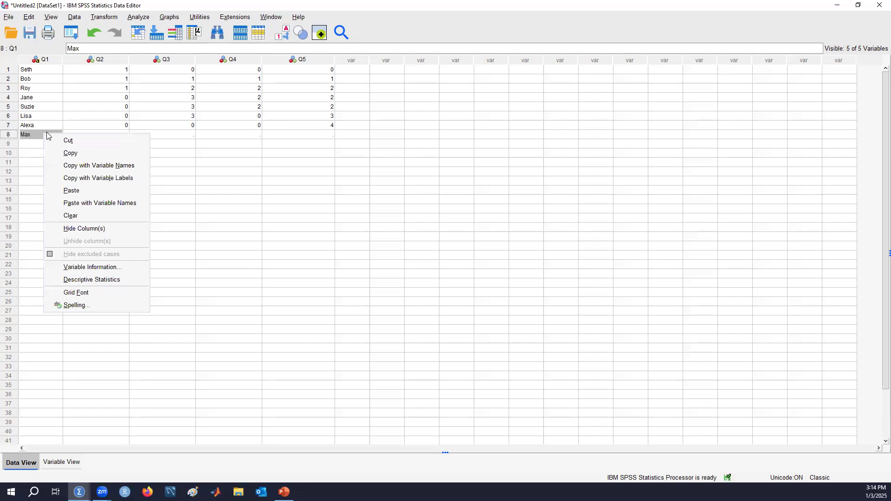
{"action": "left_click", "coordinate": [87, 215]}
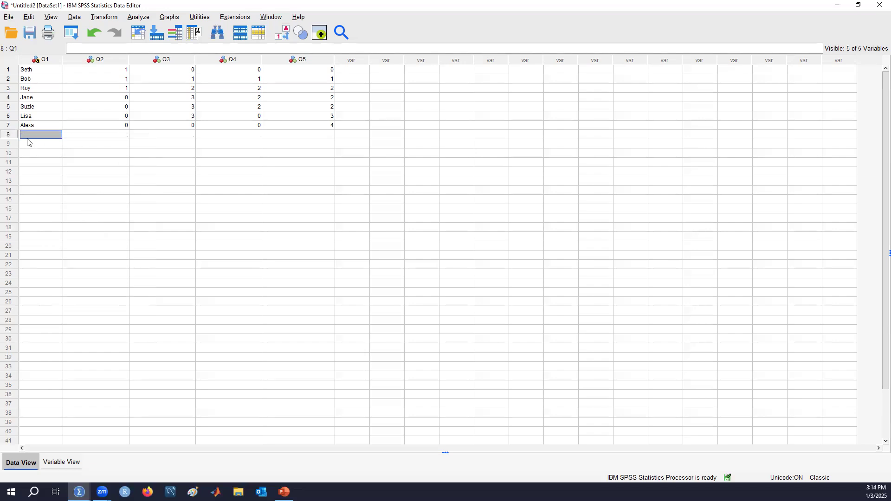
{"action": "left_click", "coordinate": [8, 135]}
{"action": "right_click", "coordinate": [8, 136]}
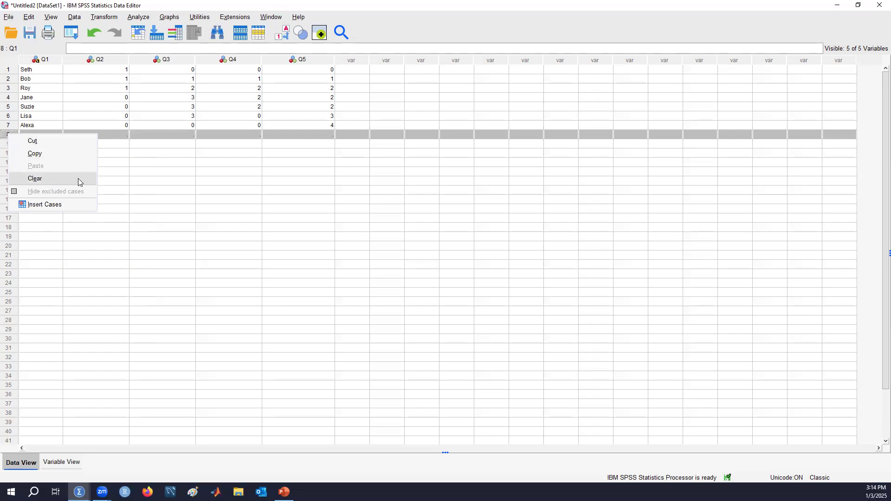
{"action": "left_click", "coordinate": [209, 208]}
{"action": "left_click", "coordinate": [12, 137]}
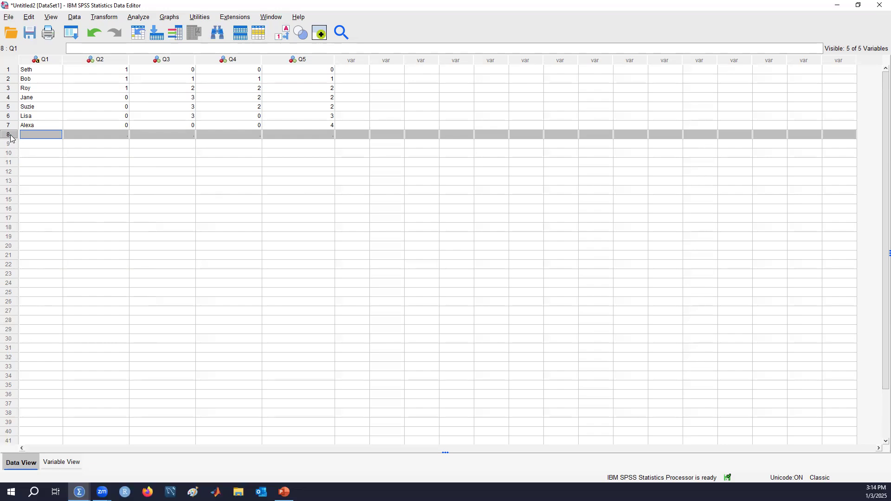
{"action": "right_click", "coordinate": [11, 139]}
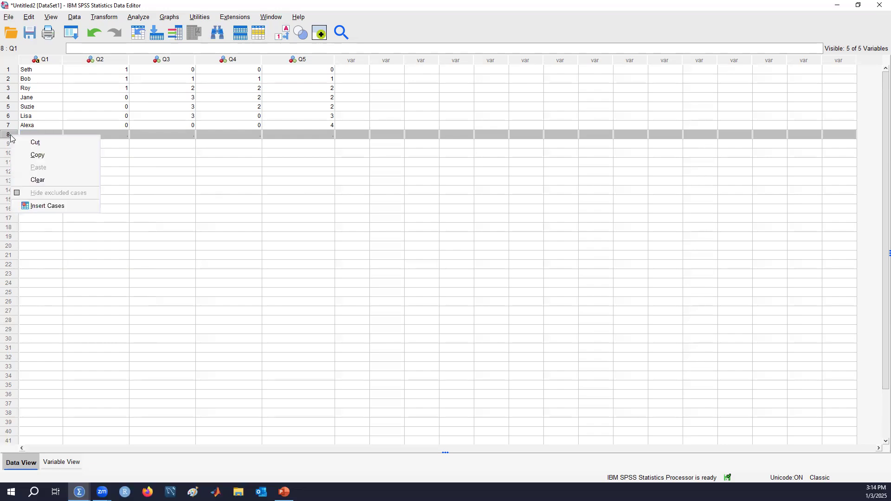
{"action": "left_click", "coordinate": [39, 181]}
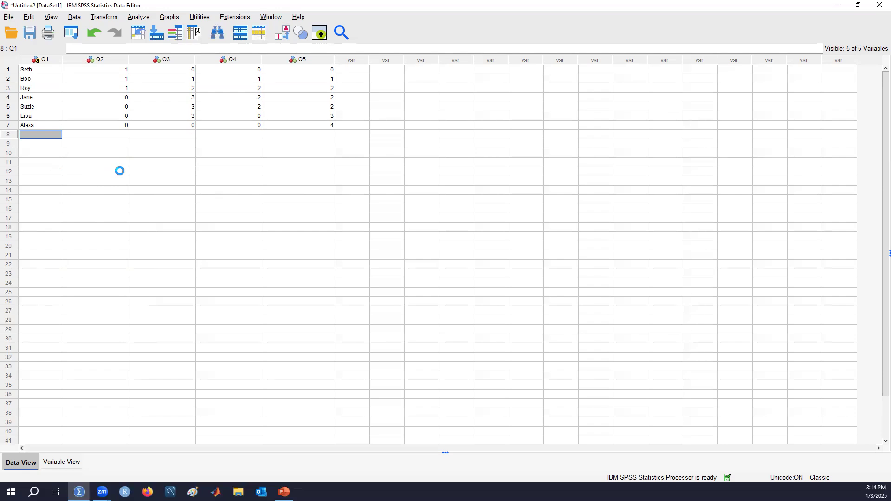
{"action": "left_click", "coordinate": [81, 460]}
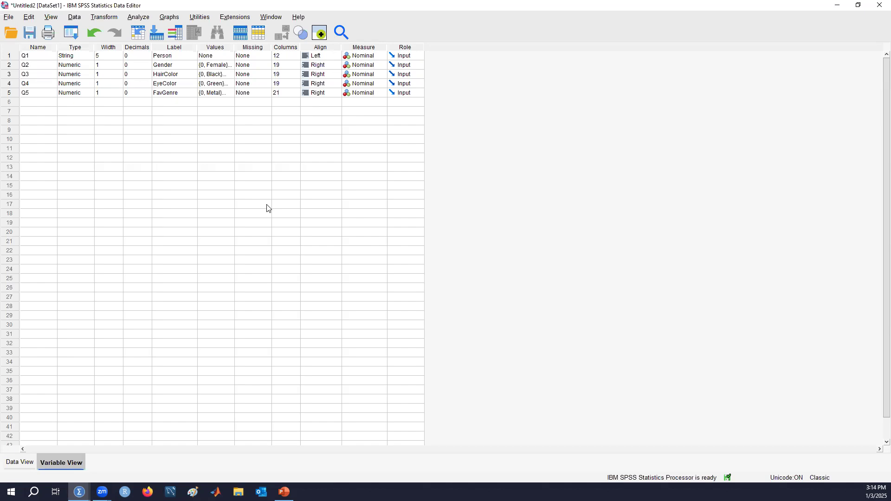
Select the name cell of the first variable, Q1
{"action": "left_click", "coordinate": [46, 58]}
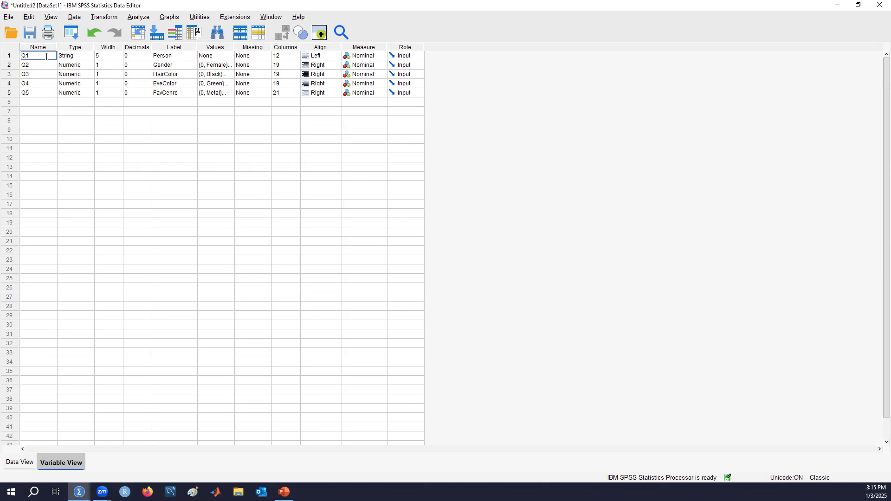
{"action": "type", "text": "QA"}
{"action": "left_click", "coordinate": [47, 62]}
{"action": "left_click", "coordinate": [20, 464]}
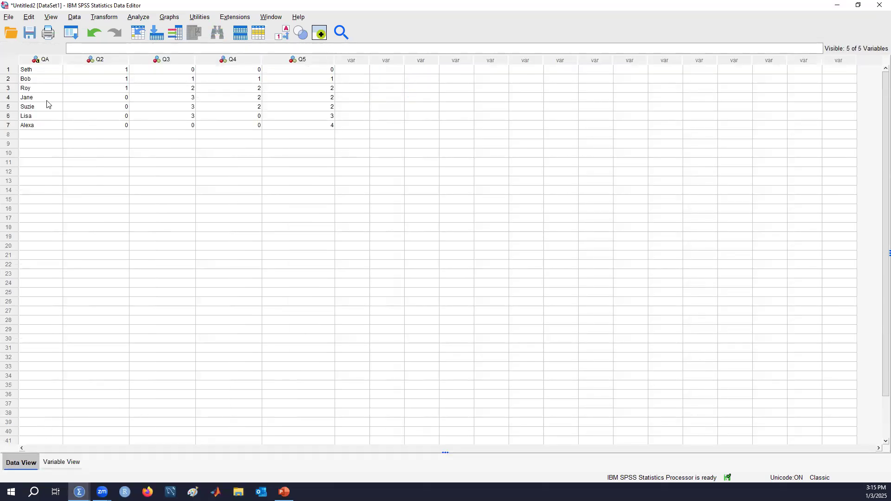
{"action": "mouse_move", "coordinate": [51, 64]}
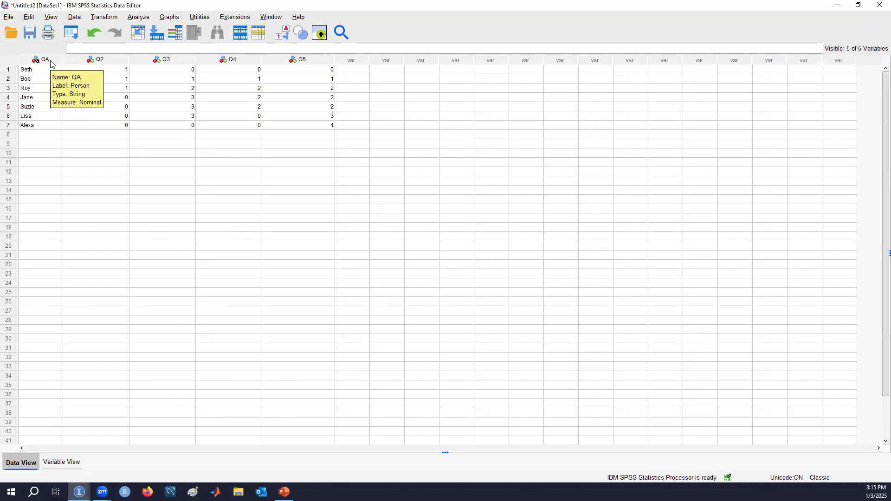
{"action": "left_click", "coordinate": [68, 462]}
{"action": "left_click", "coordinate": [39, 55]}
{"action": "left_click", "coordinate": [45, 56]}
{"action": "key", "text": "BackSpace"}
{"action": "type", "text": "1"}
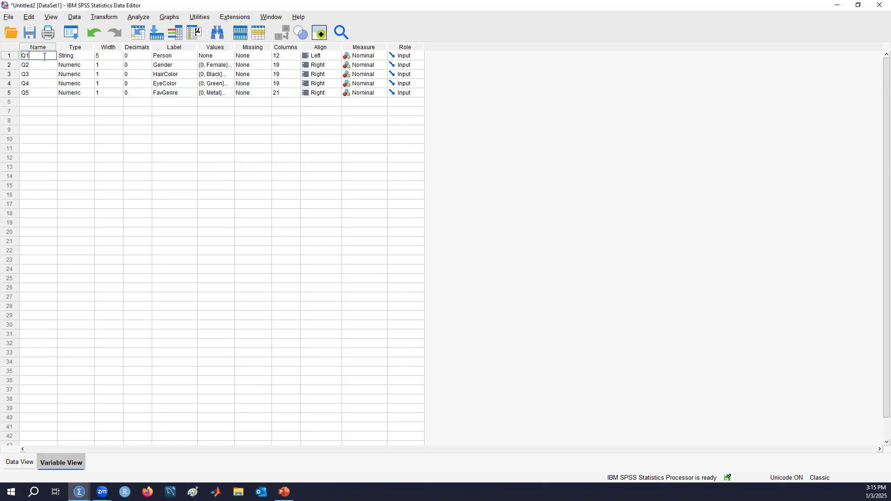
{"action": "key", "text": "Return"}
{"action": "left_click", "coordinate": [19, 462]}
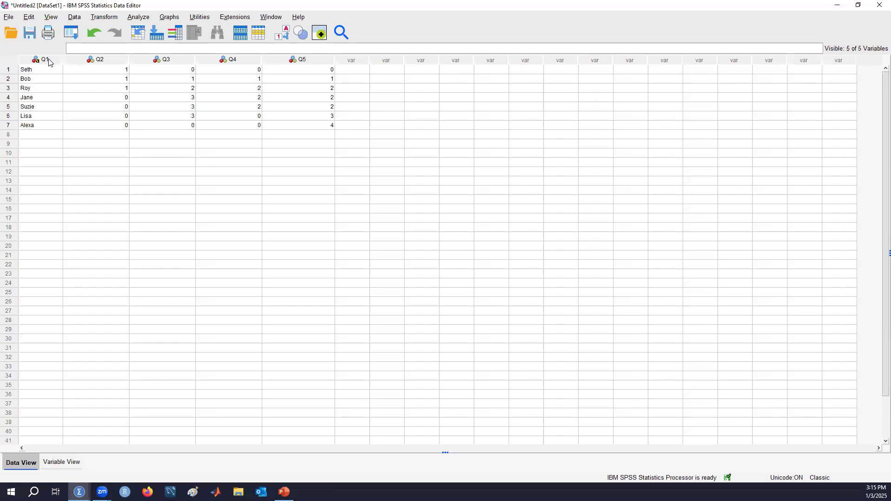
{"action": "left_click", "coordinate": [65, 462]}
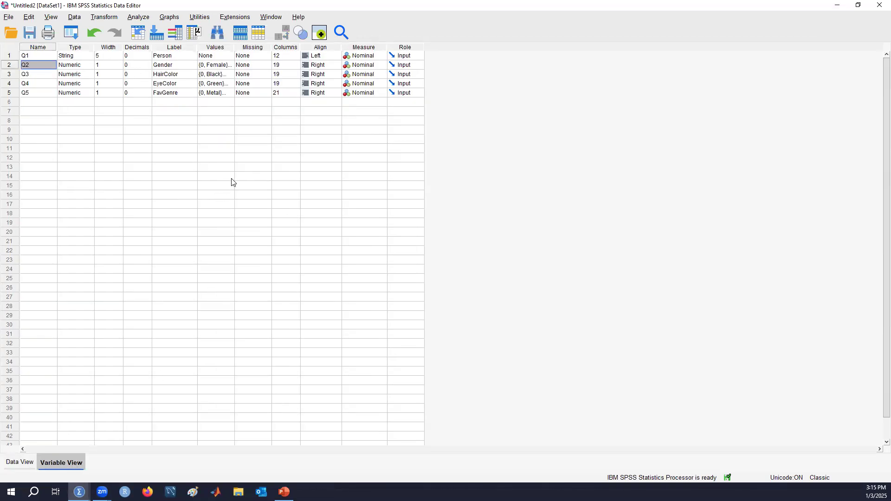
Open and close Q1's Measure dropdown, leaving it unchanged
{"action": "left_click", "coordinate": [380, 56]}
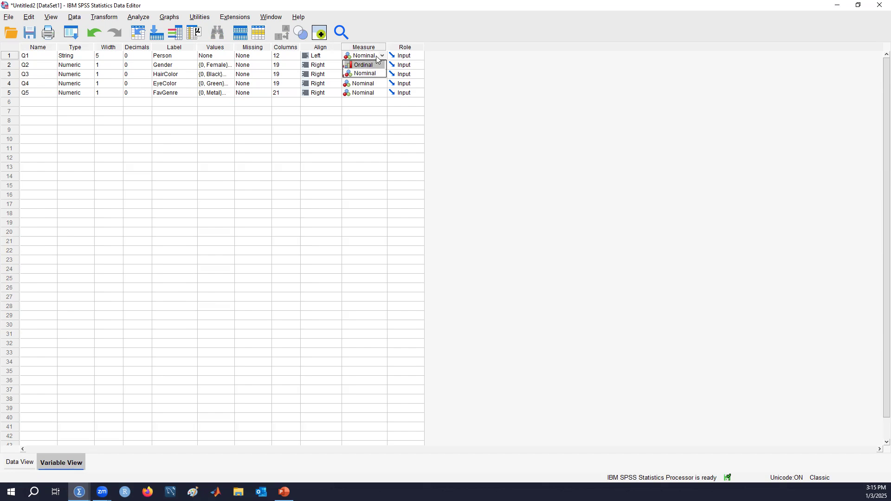
{"action": "left_click", "coordinate": [378, 148]}
{"action": "left_click", "coordinate": [381, 52]}
{"action": "left_click", "coordinate": [381, 52]}
{"action": "left_click", "coordinate": [383, 138]}
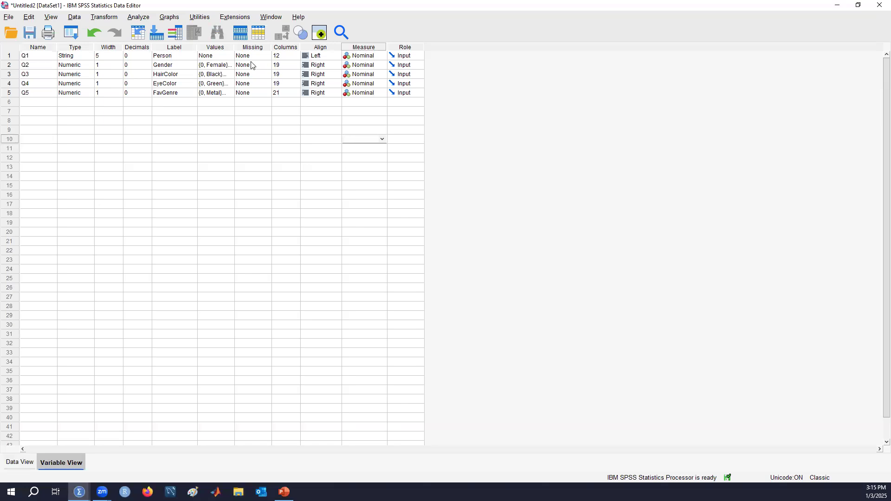
Step through the Person, Gender and EyeColor labels without edits, then return to Data View
{"action": "double_click", "coordinate": [187, 56]}
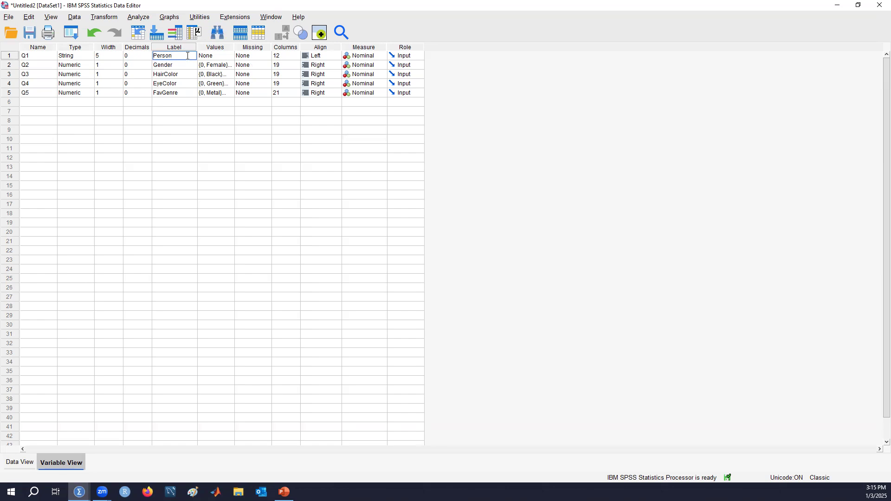
{"action": "left_click", "coordinate": [183, 65]}
{"action": "left_click", "coordinate": [185, 56]}
{"action": "left_click", "coordinate": [183, 65]}
{"action": "double_click", "coordinate": [184, 56]}
{"action": "left_click", "coordinate": [182, 66]}
{"action": "left_click", "coordinate": [186, 75]}
{"action": "double_click", "coordinate": [185, 85]}
{"action": "left_click", "coordinate": [185, 93]}
{"action": "double_click", "coordinate": [187, 56]}
{"action": "left_click", "coordinate": [20, 462]}
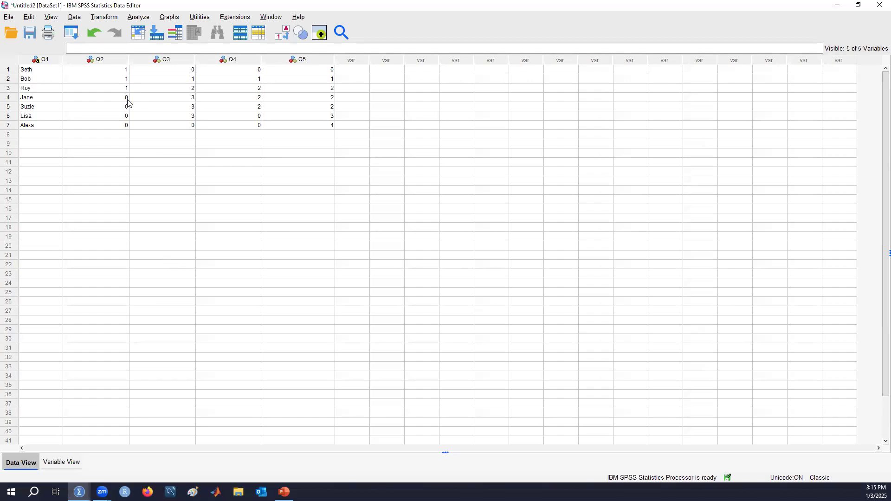
{"action": "mouse_move", "coordinate": [115, 63]}
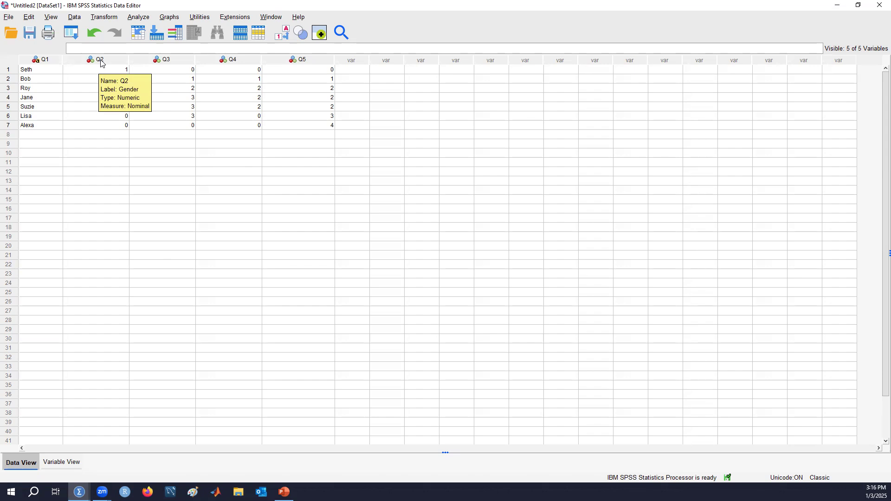
In Variable View, open Q1's Variable Type dialog, showing String with 5 bytes
{"action": "left_click", "coordinate": [66, 464]}
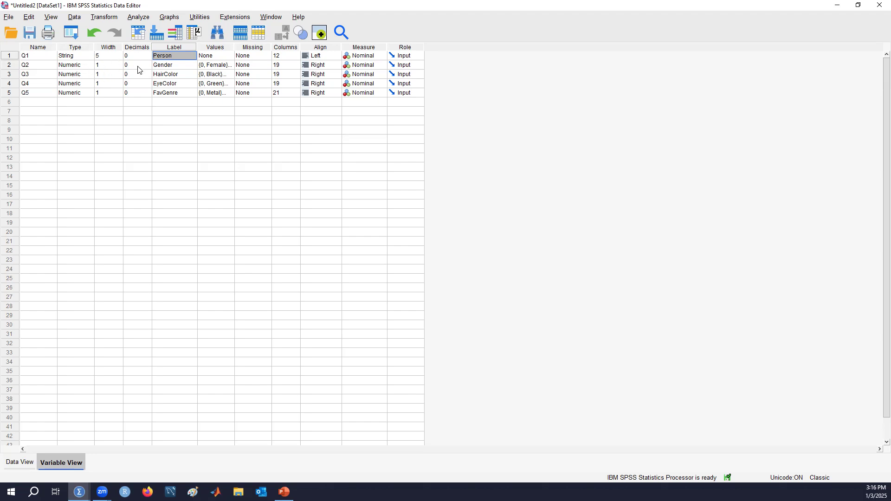
{"action": "left_click", "coordinate": [114, 56]}
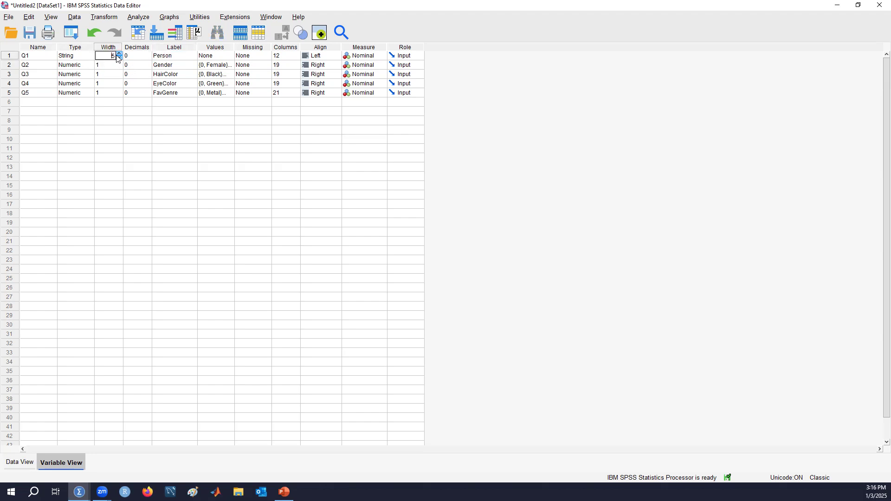
{"action": "left_click", "coordinate": [85, 57]}
{"action": "left_click", "coordinate": [90, 56]}
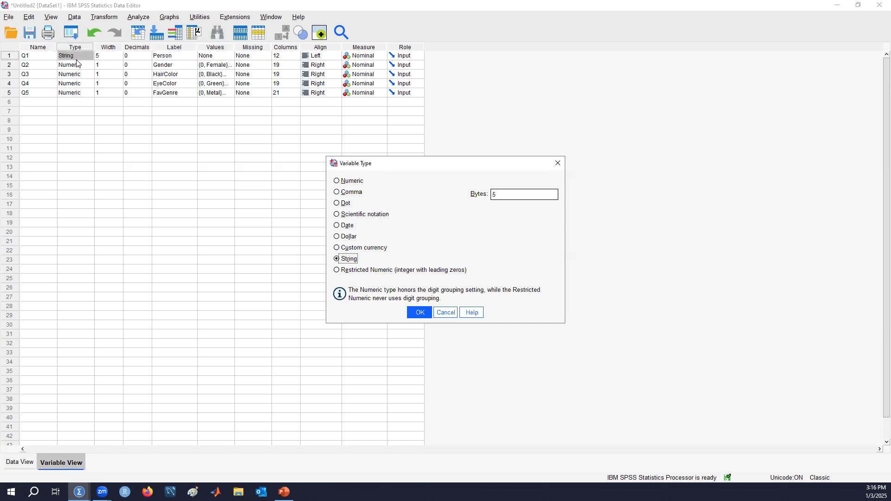
Cancel the Variable Type dialog, click through the Values cells of Q1–Q5, and return to Data View
{"action": "left_click", "coordinate": [446, 318]}
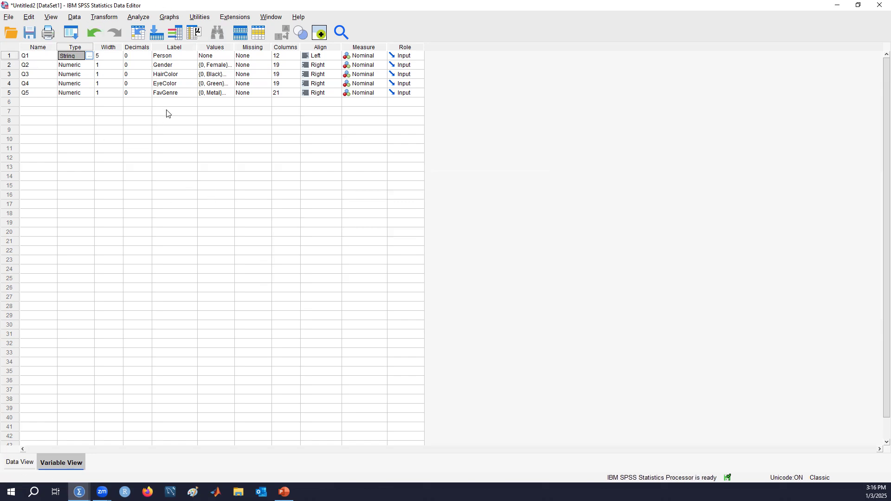
{"action": "left_click", "coordinate": [220, 66]}
{"action": "key", "text": "Up"}
{"action": "left_click", "coordinate": [222, 65]}
{"action": "left_click", "coordinate": [218, 92]}
{"action": "left_click", "coordinate": [218, 85]}
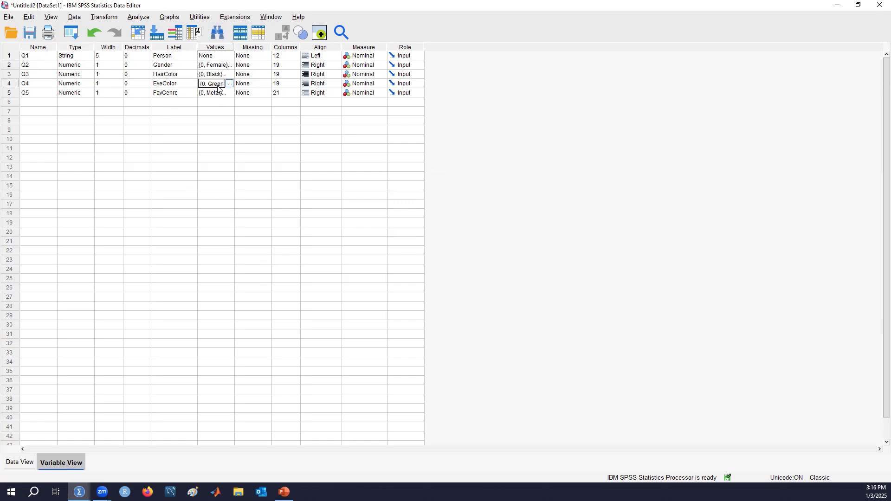
{"action": "left_click", "coordinate": [223, 56]}
{"action": "left_click", "coordinate": [223, 65]}
{"action": "left_click", "coordinate": [225, 74]}
{"action": "left_click", "coordinate": [218, 84]}
{"action": "left_click", "coordinate": [214, 95]}
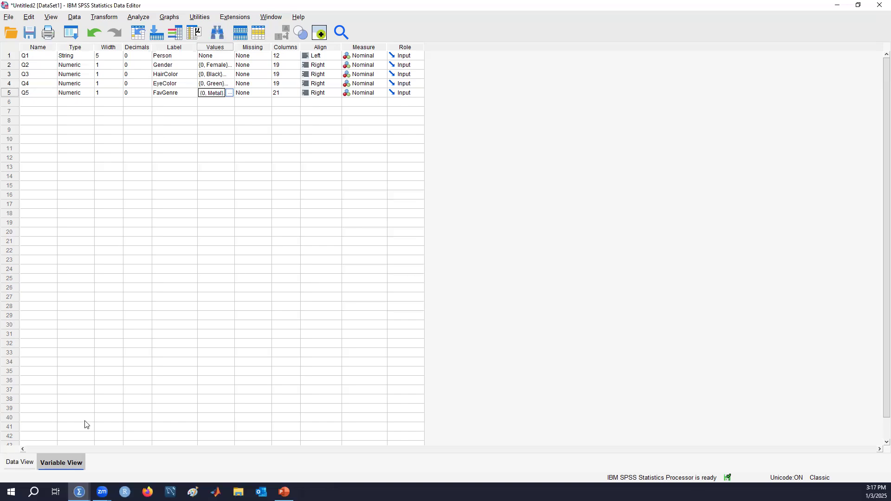
{"action": "left_click", "coordinate": [20, 462]}
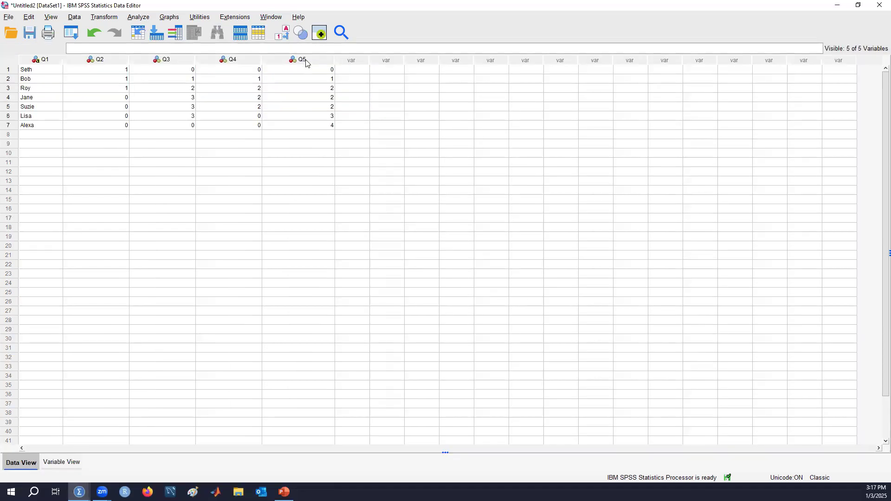
Toggle Value Labels repeatedly to compare genre labels with their numeric codes
{"action": "mouse_move", "coordinate": [307, 63]}
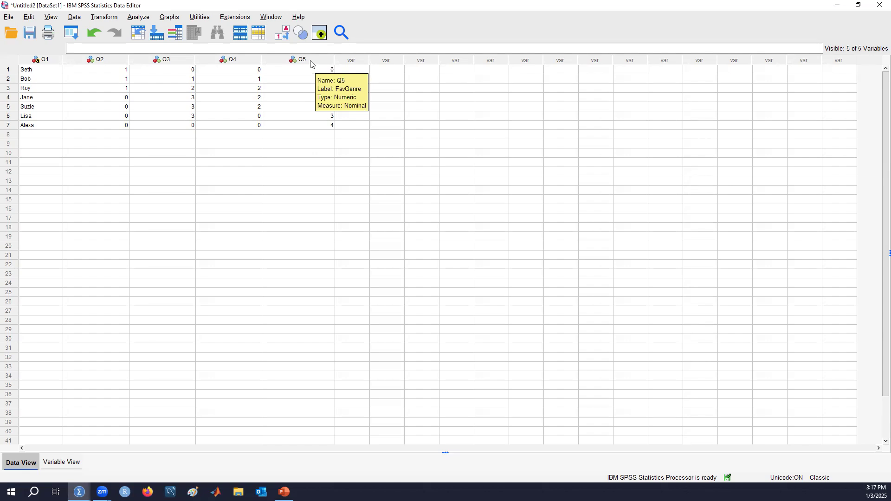
{"action": "left_click", "coordinate": [285, 37]}
{"action": "left_click", "coordinate": [285, 37]}
{"action": "left_click", "coordinate": [285, 37]}
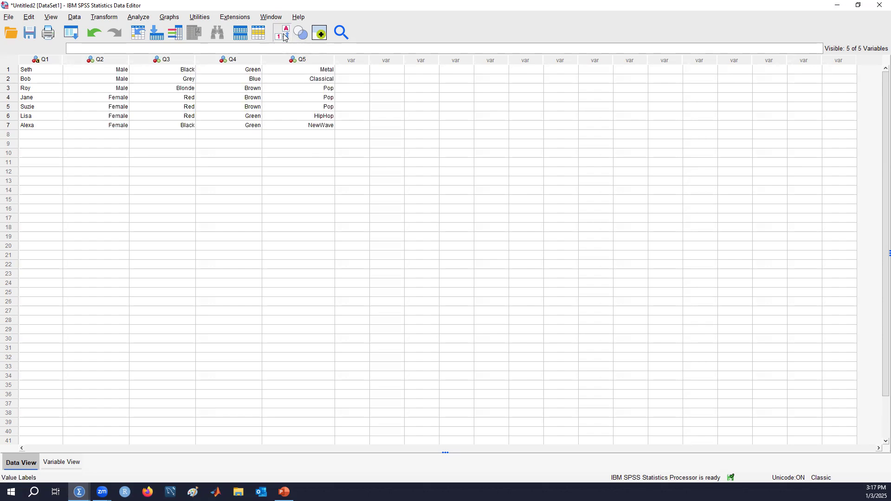
{"action": "left_click", "coordinate": [285, 37]}
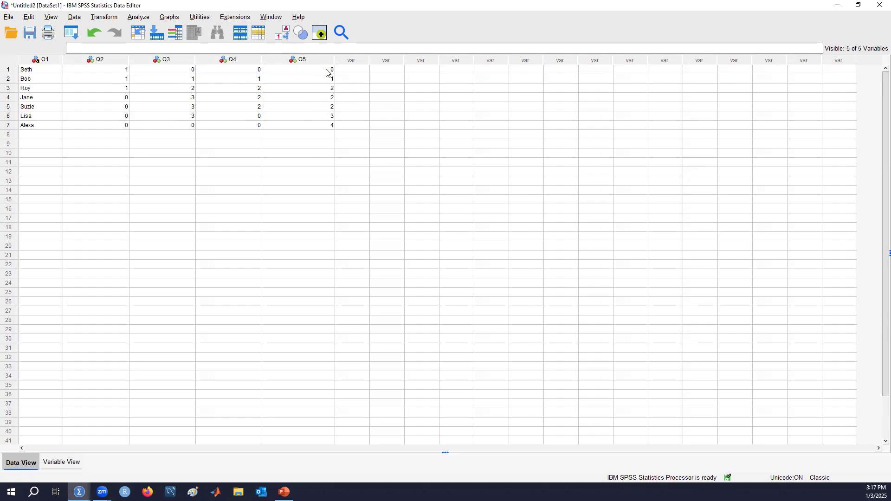
{"action": "left_click", "coordinate": [281, 33]}
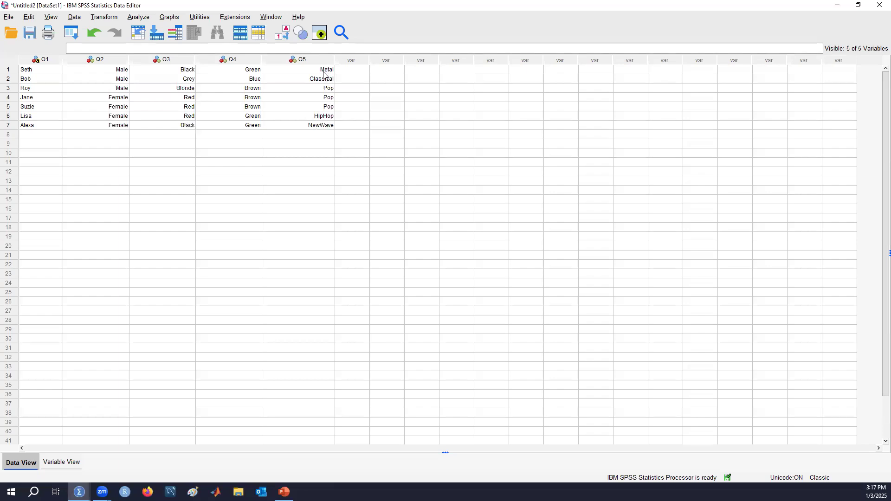
{"action": "left_click", "coordinate": [285, 34]}
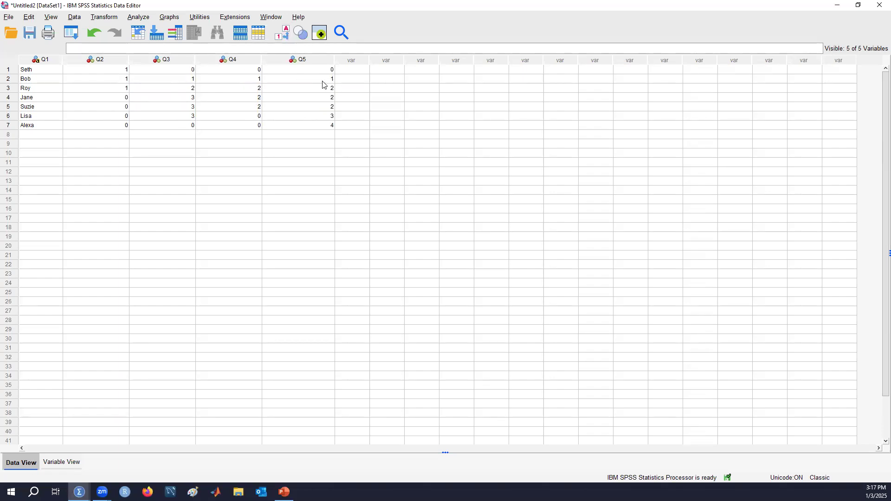
{"action": "left_click", "coordinate": [285, 35]}
{"action": "left_click", "coordinate": [285, 38]}
{"action": "left_click", "coordinate": [281, 35]}
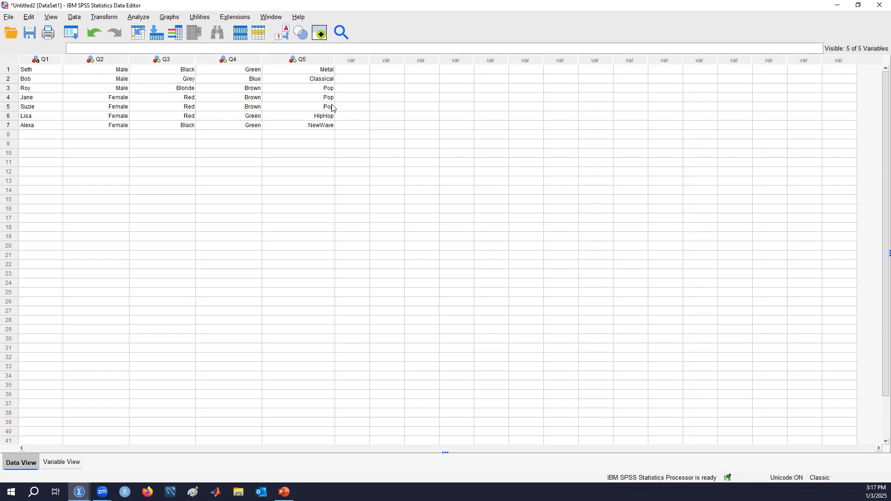
{"action": "left_click", "coordinate": [284, 34]}
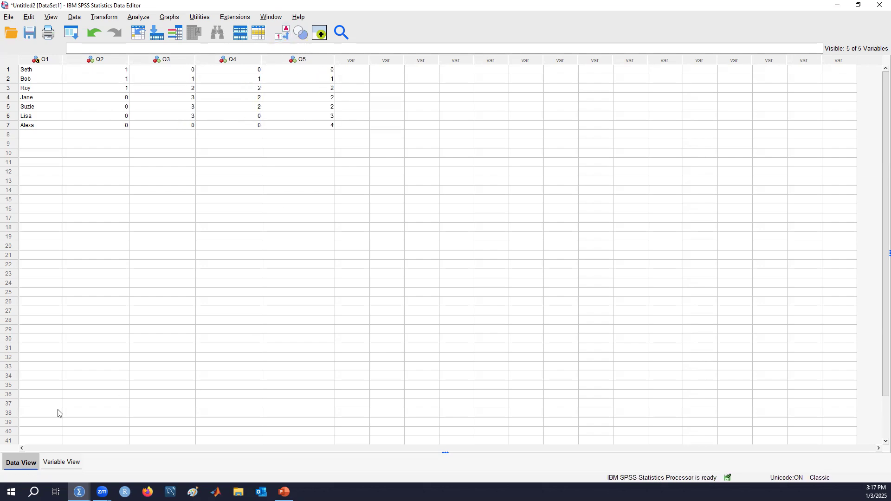
Open FavGenre's Value Labels dialog from Variable View and move it up and left
{"action": "left_click", "coordinate": [62, 462]}
{"action": "left_click", "coordinate": [226, 93]}
{"action": "left_click", "coordinate": [229, 93]}
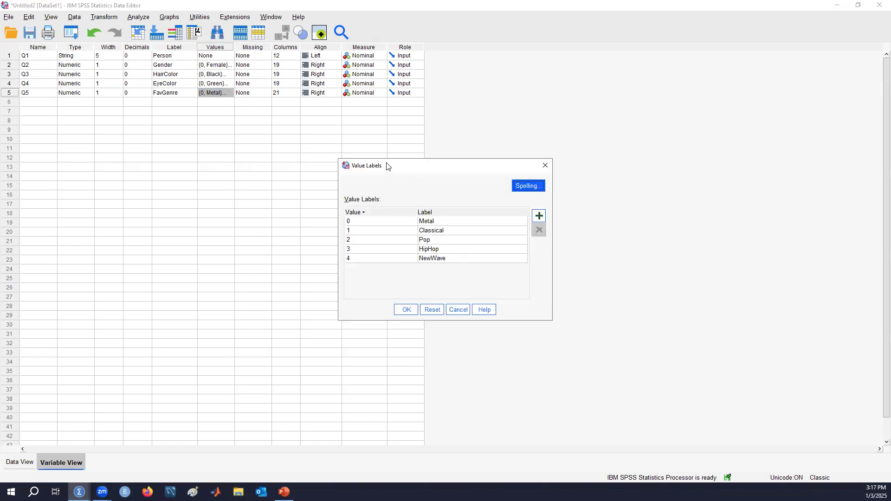
{"action": "left_click_drag", "start_coordinate": [386, 166], "coordinate": [173, 114]}
Change FavGenre's value 0 label from Metal to Grunge, confirm, and return to Data View
{"action": "left_click", "coordinate": [143, 170]}
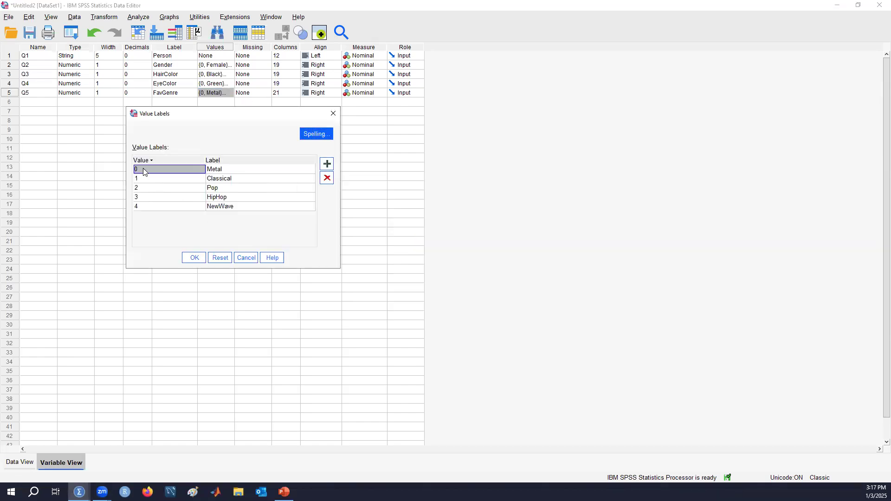
{"action": "left_click", "coordinate": [241, 167]}
{"action": "left_click", "coordinate": [241, 167]}
{"action": "key", "text": "BackSpace"}
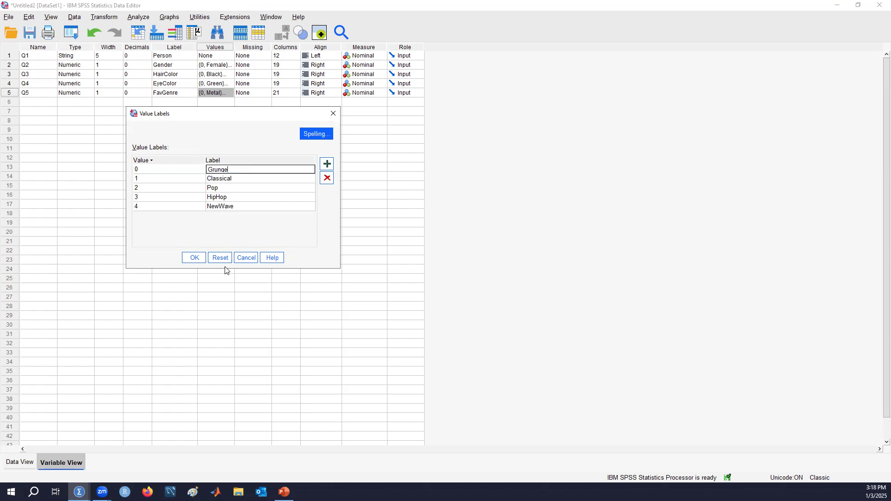
{"action": "left_click", "coordinate": [195, 258]}
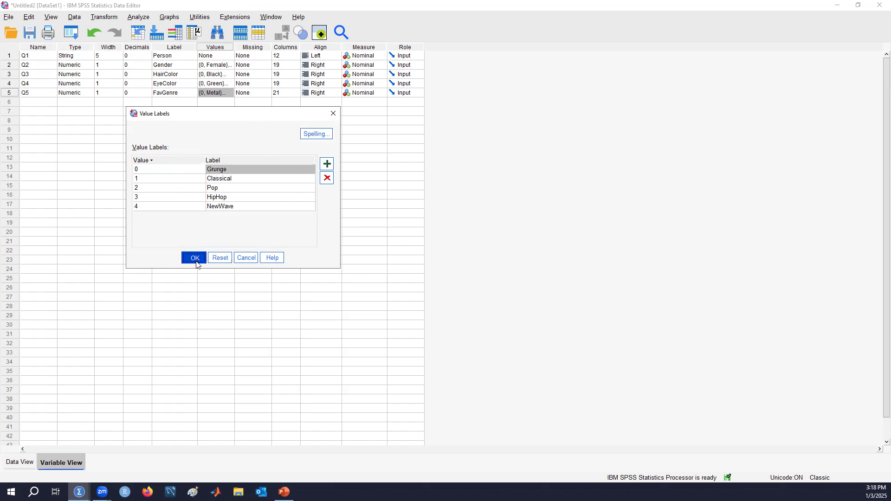
{"action": "left_click", "coordinate": [20, 462]}
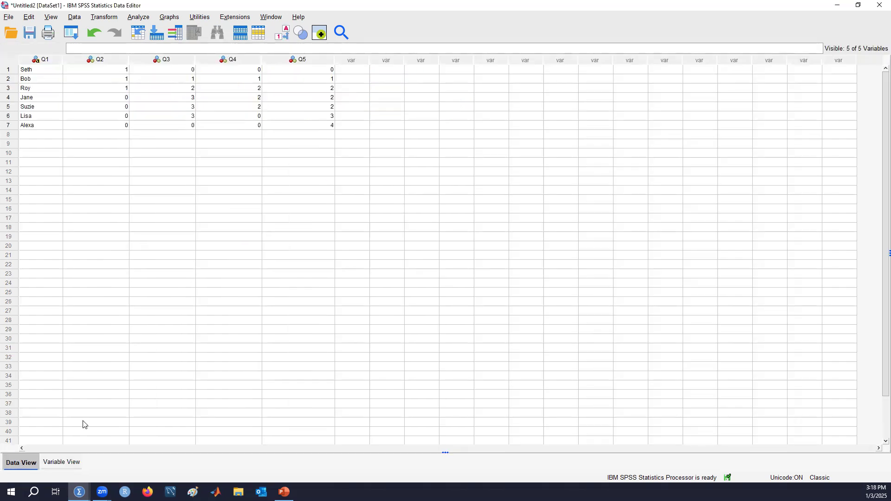
Toggle Value Labels on and off to confirm value 0 now shows Grunge
{"action": "left_click", "coordinate": [282, 32]}
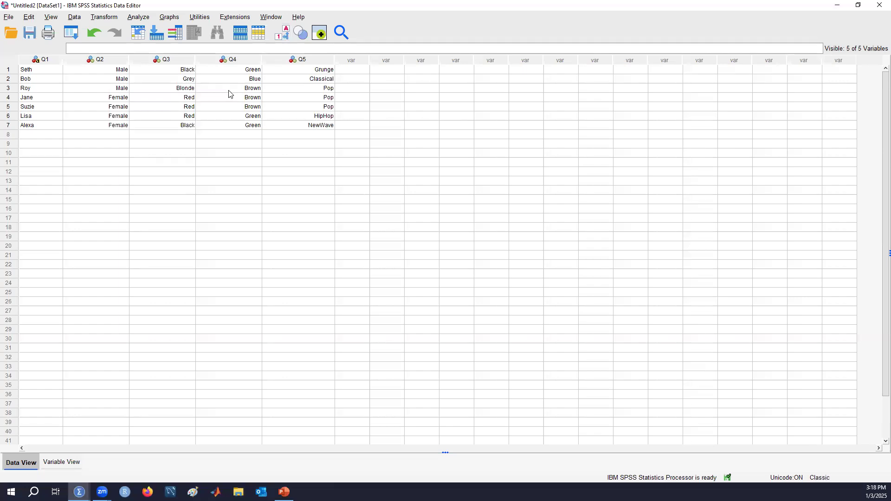
{"action": "left_click", "coordinate": [282, 32]}
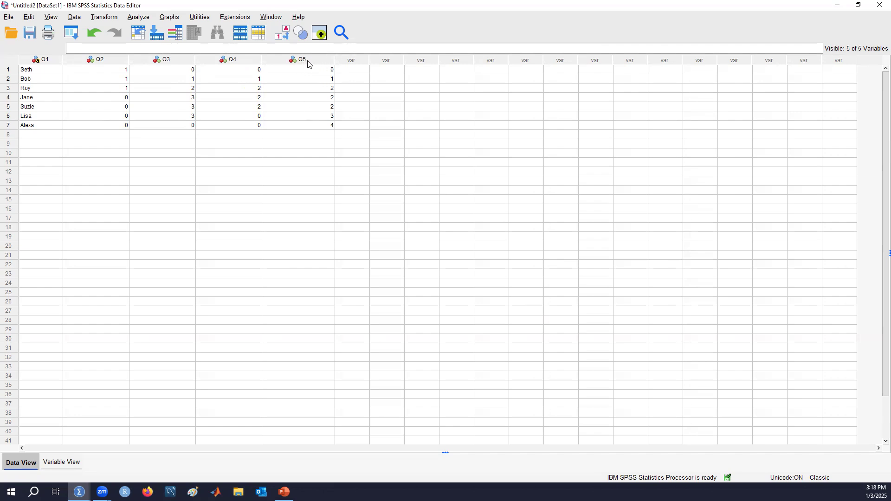
{"action": "left_click", "coordinate": [286, 39]}
{"action": "left_click", "coordinate": [284, 37]}
{"action": "left_click", "coordinate": [280, 38]}
{"action": "left_click", "coordinate": [280, 37]}
Reopen FavGenre's Value Labels dialog from Variable View
{"action": "left_click", "coordinate": [65, 462]}
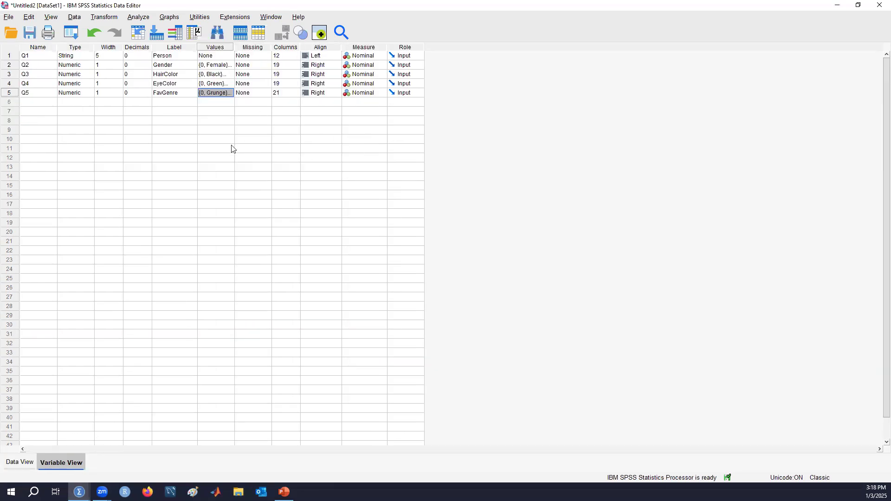
{"action": "left_click", "coordinate": [231, 92]}
{"action": "left_click", "coordinate": [231, 93]}
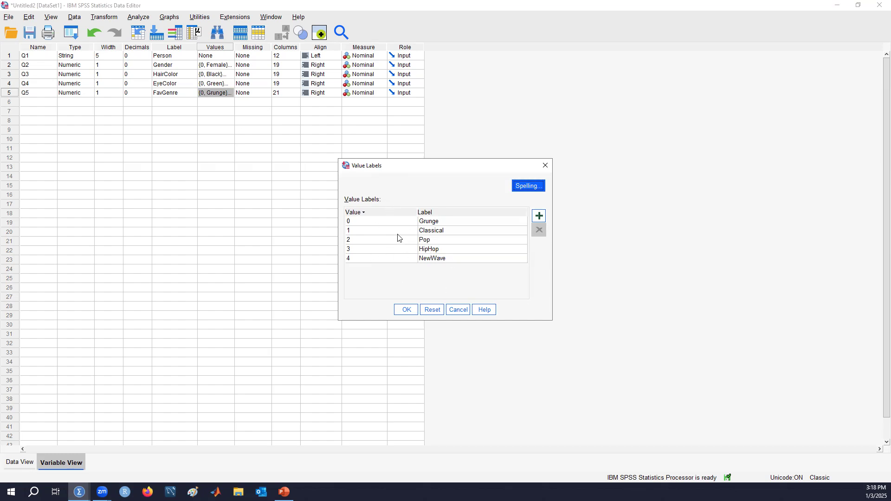
Add value 5 labelled NuMetal to FavGenre and confirm
{"action": "left_click", "coordinate": [540, 218]}
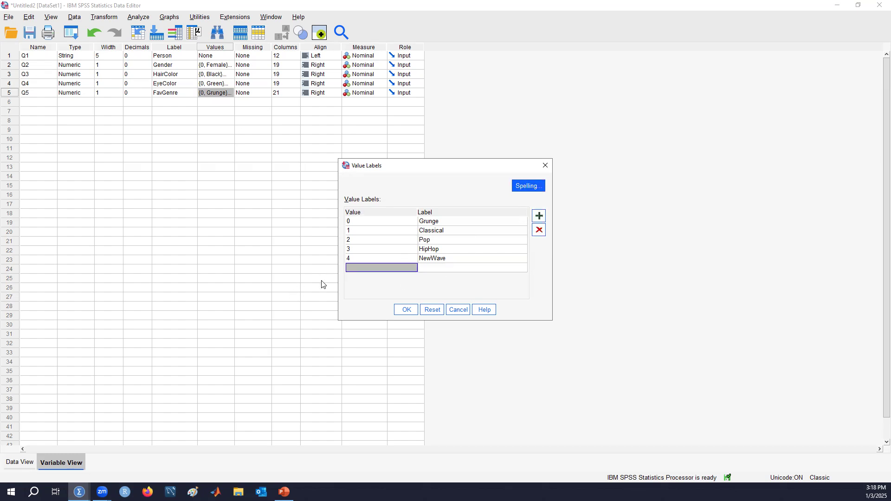
{"action": "left_click", "coordinate": [374, 268]}
{"action": "type", "text": "5"}
{"action": "left_click", "coordinate": [445, 272]}
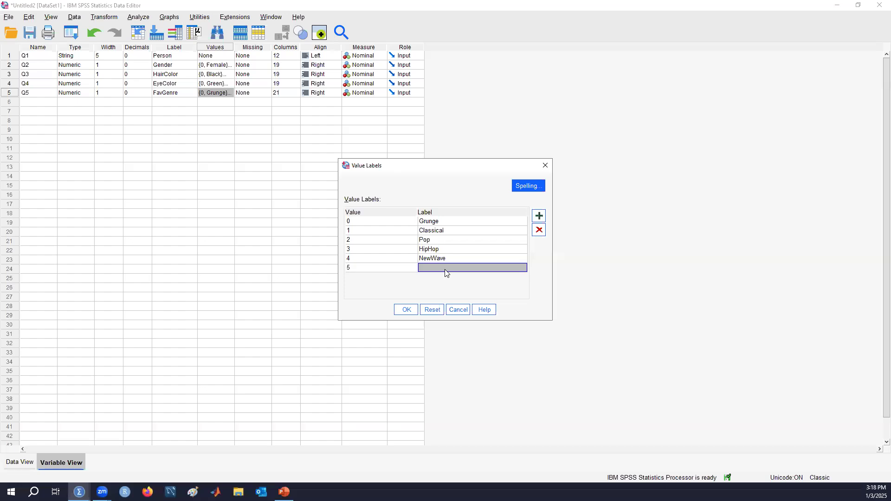
{"action": "type", "text": "NuMetal"}
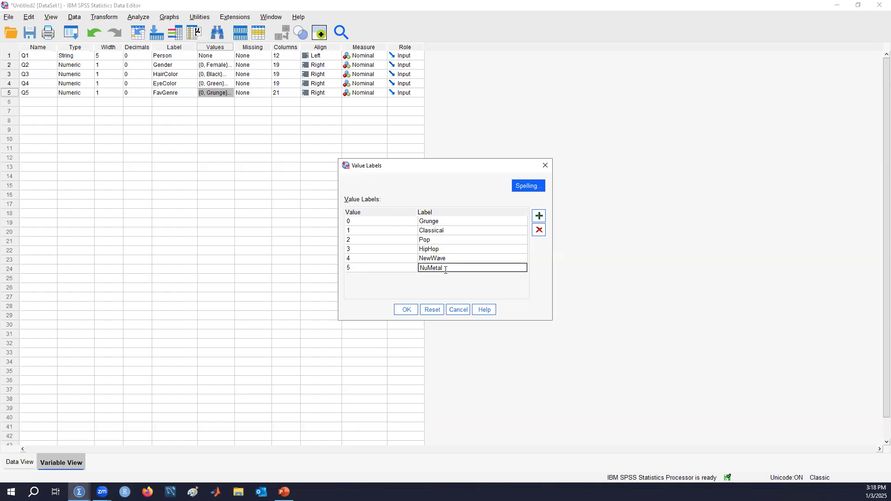
{"action": "left_click", "coordinate": [406, 310]}
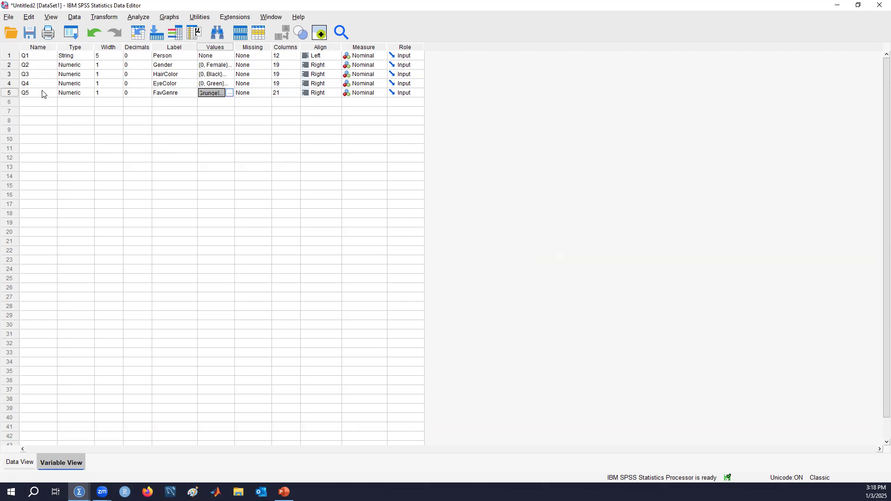
Reopen FavGenre's value labels and delete the 4 NewWave and 2 Pop entries
{"action": "left_click", "coordinate": [229, 93]}
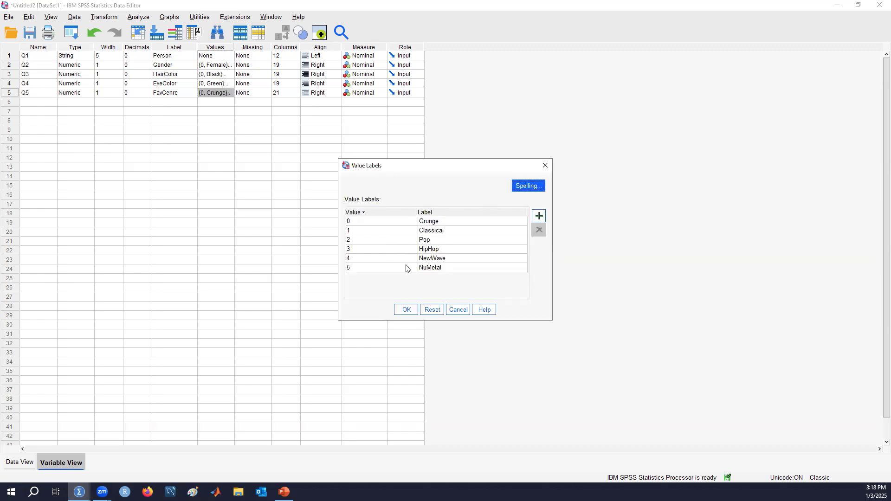
{"action": "left_click", "coordinate": [371, 269]}
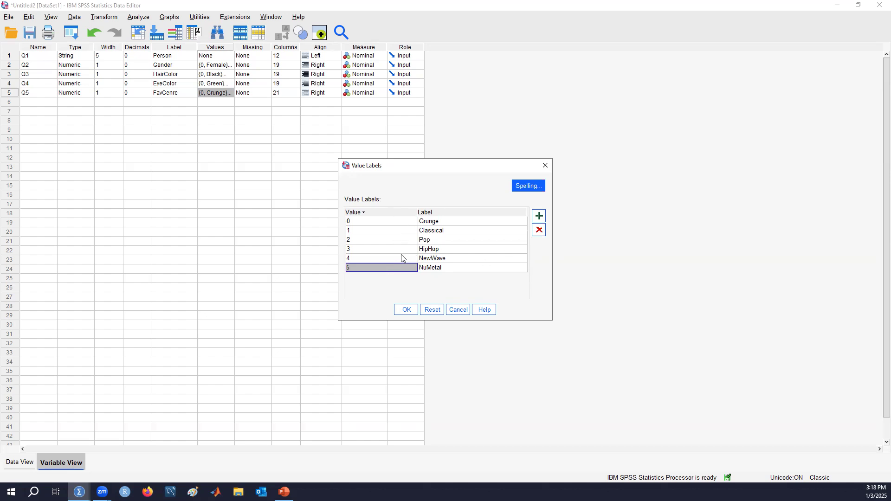
{"action": "left_click", "coordinate": [389, 223]}
{"action": "left_click", "coordinate": [392, 231]}
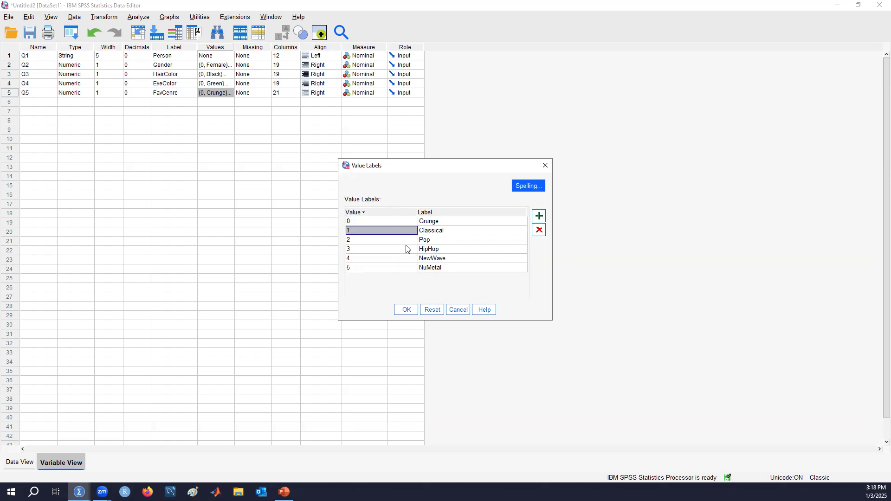
{"action": "left_click", "coordinate": [395, 259]}
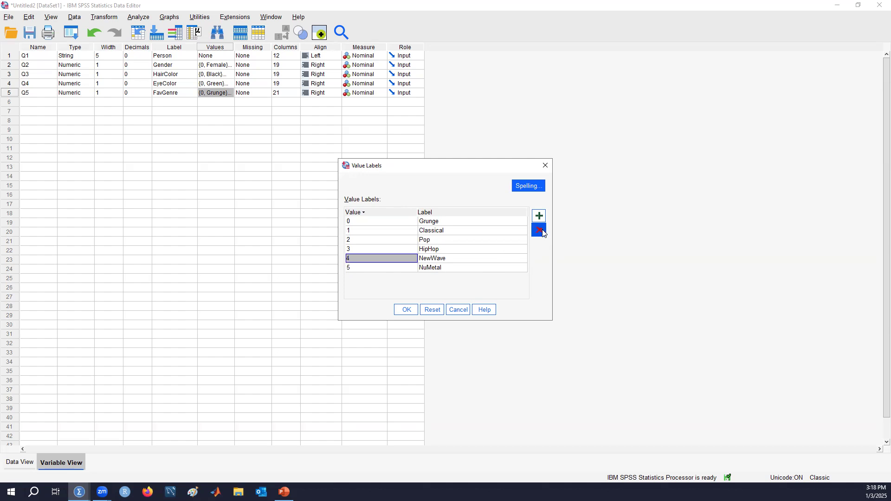
{"action": "left_click", "coordinate": [539, 231]}
{"action": "left_click", "coordinate": [389, 240]}
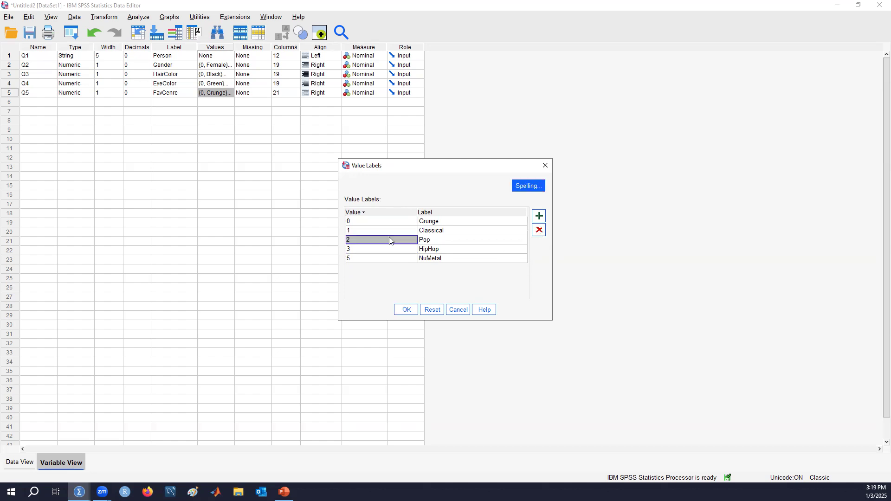
{"action": "left_click", "coordinate": [539, 233]}
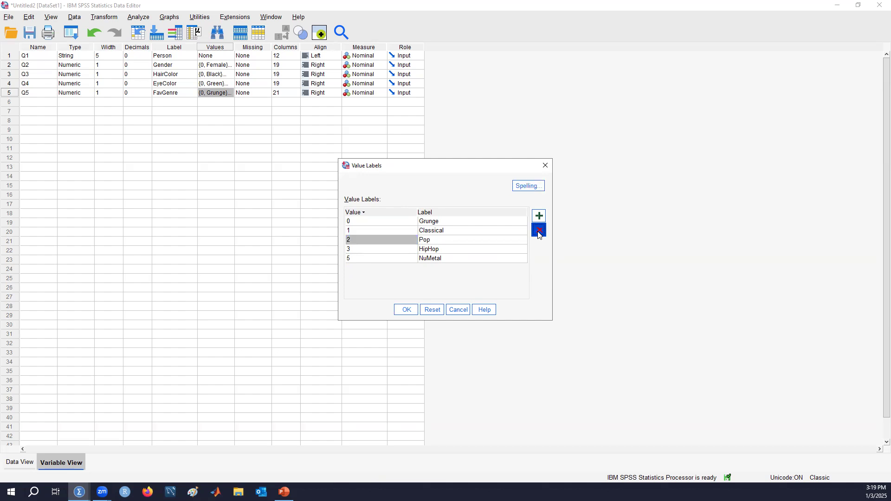
{"action": "left_click", "coordinate": [538, 232]}
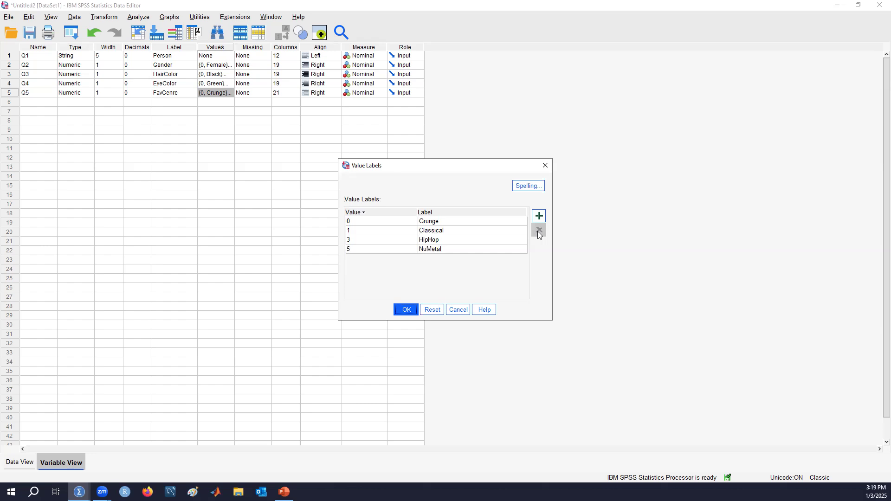